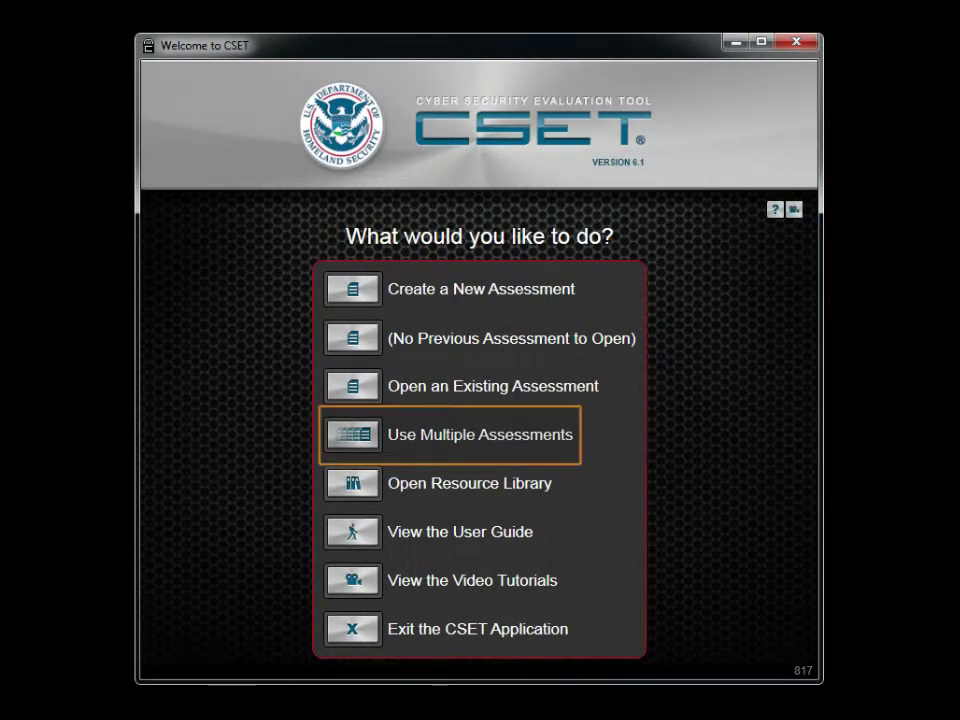
Choose Use Multiple Assessments to begin a new, untitled aggregation
click(348, 438)
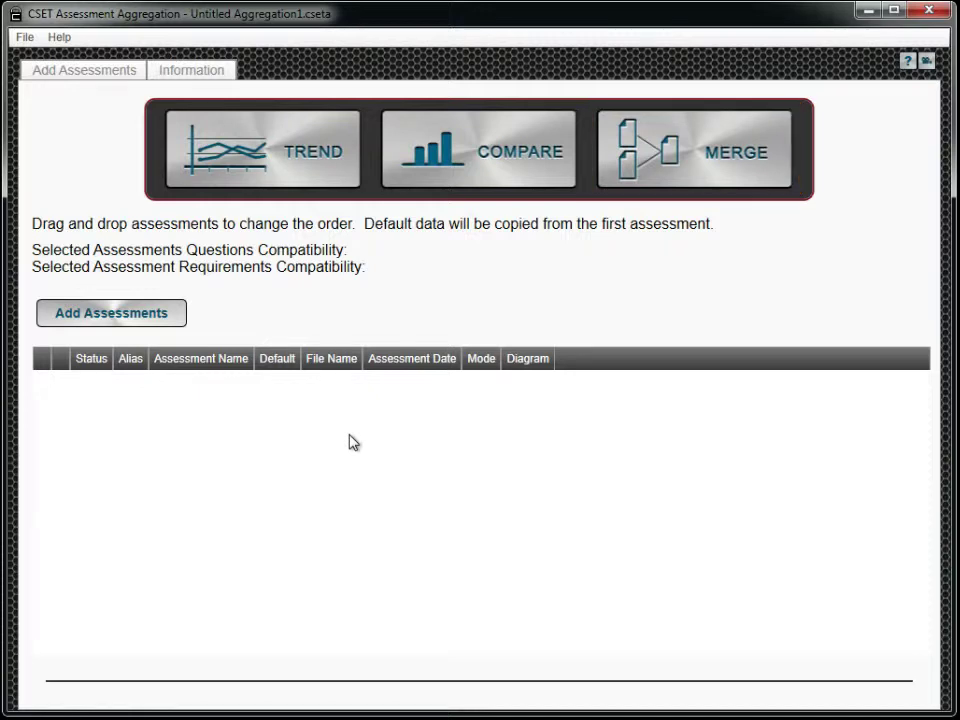
Add the EROB Controller A 2010, 2011 and 2012 assessment files to the aggregation
click(180, 317)
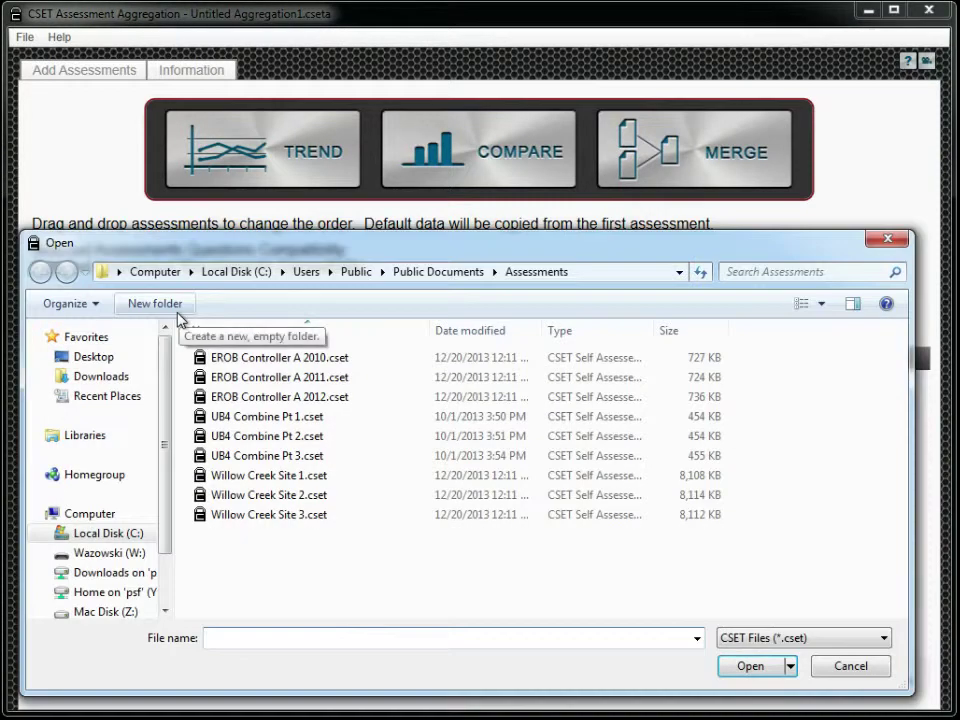
click(273, 360)
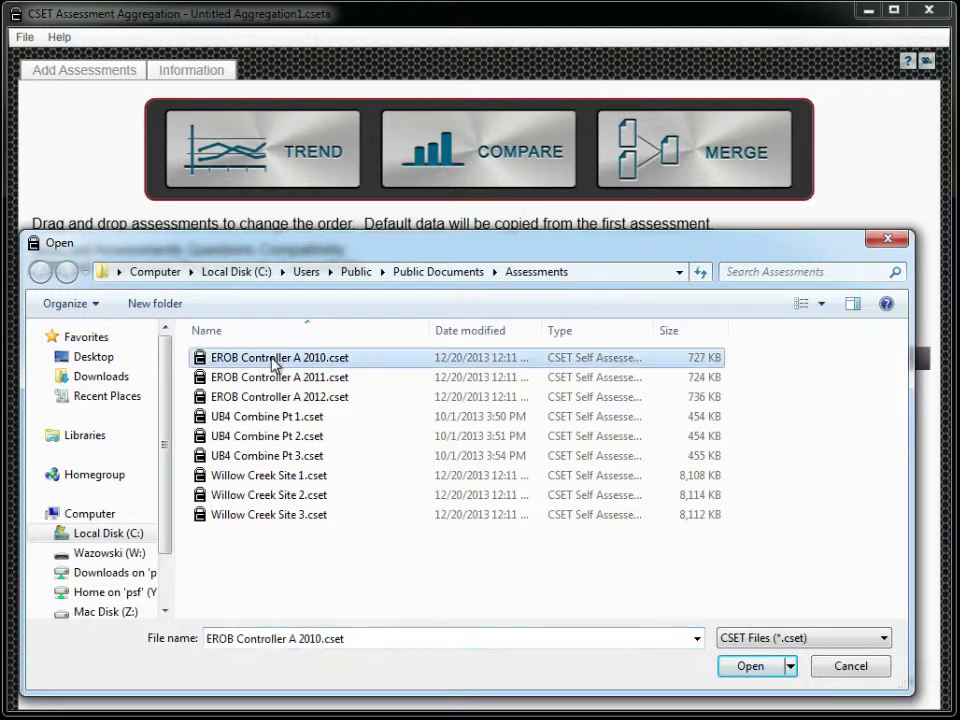
double_click(274, 377)
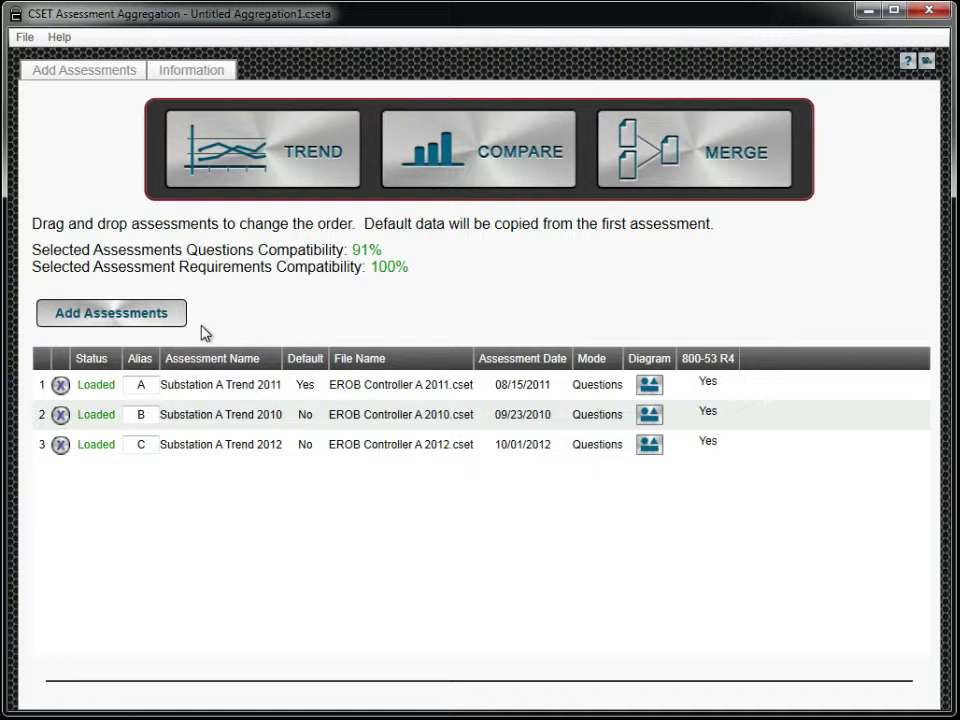
Move Substation A Trend 2011 below the 2010 assessment so 2010 comes first
click(246, 390)
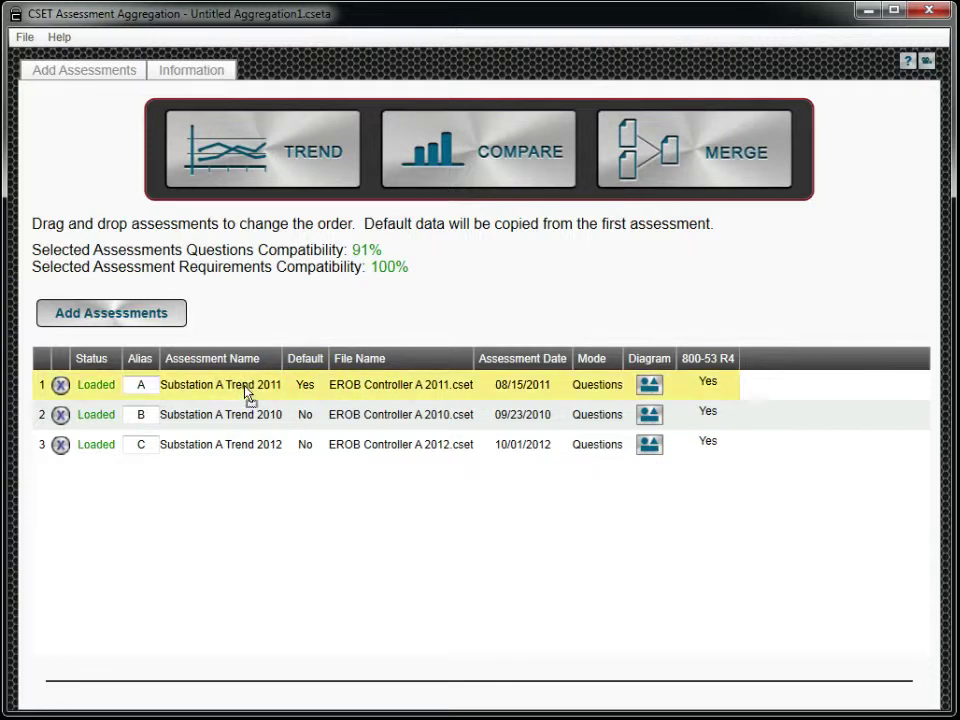
drag(246, 390, 248, 420)
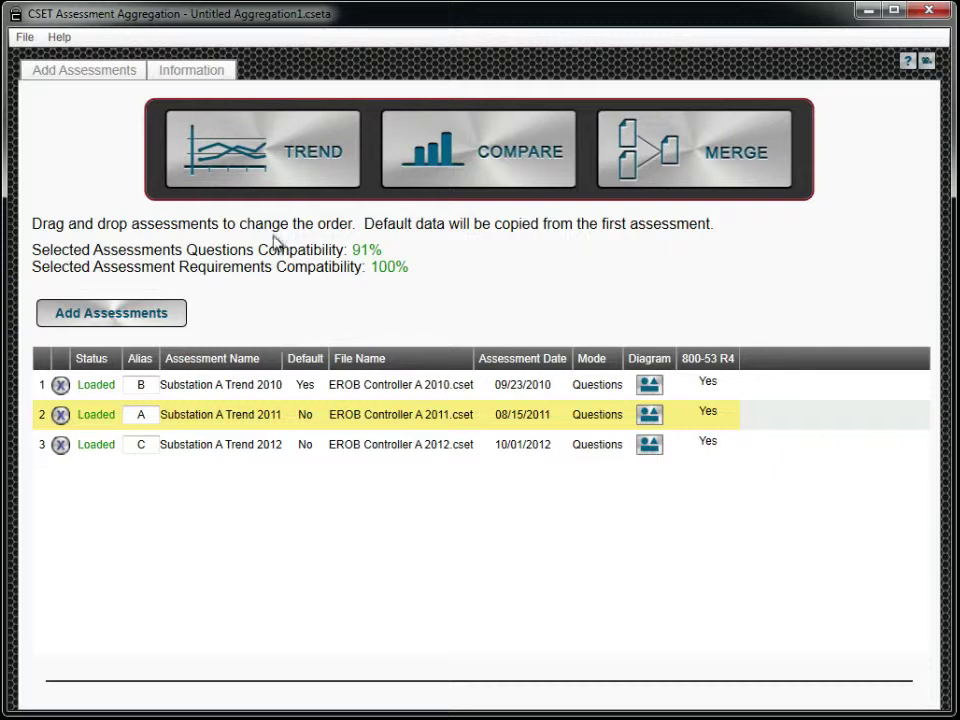
Set the aggregation to Trend mode and review its Information and Summary Analytics tabs
click(262, 178)
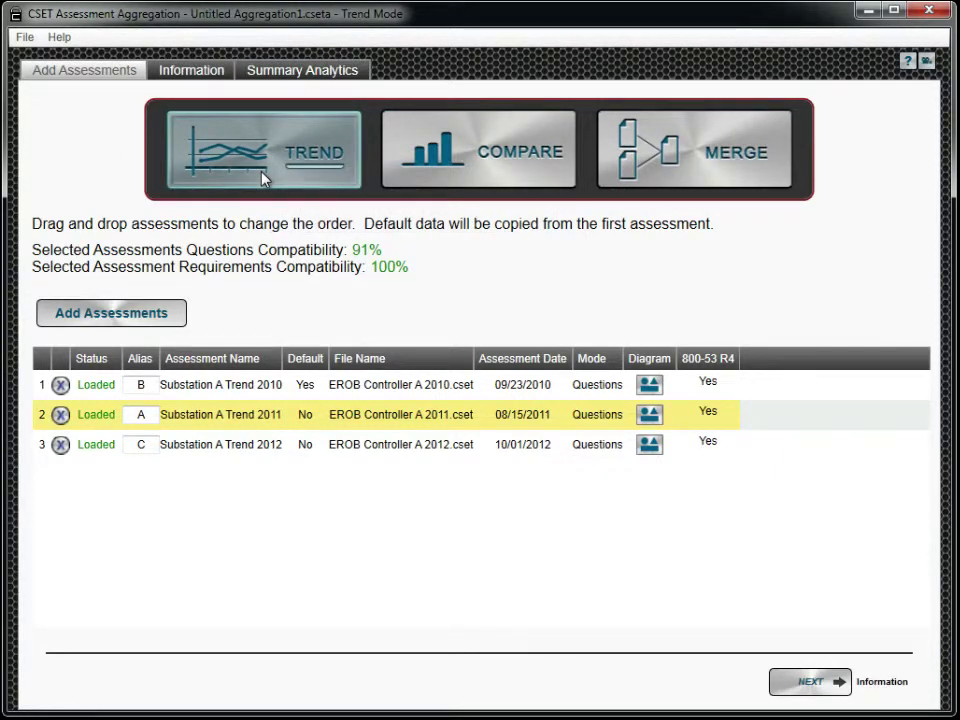
click(193, 72)
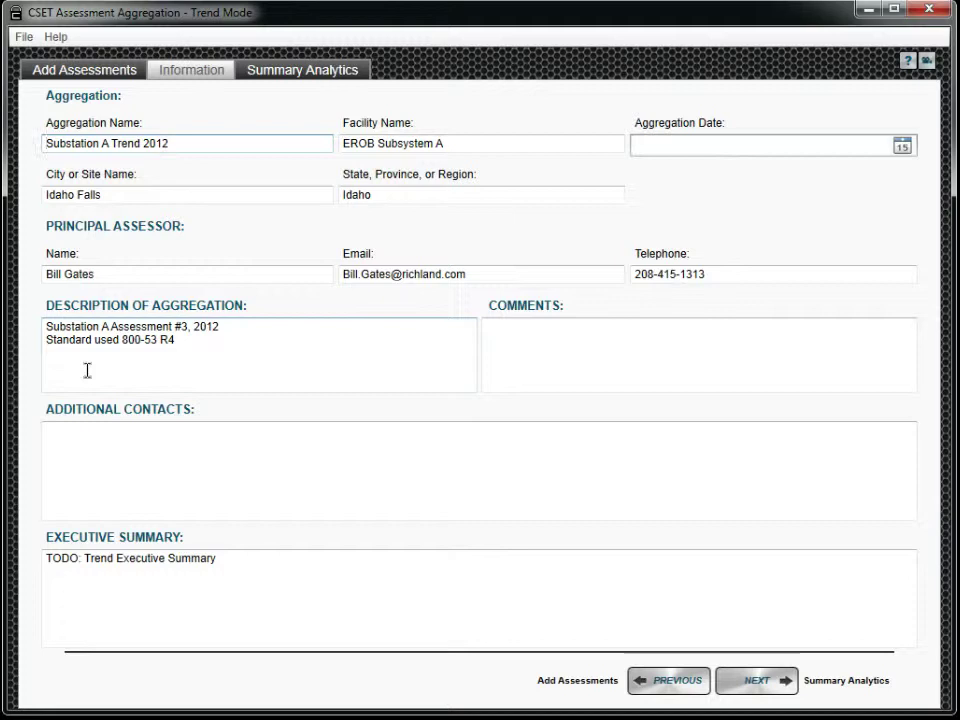
click(313, 80)
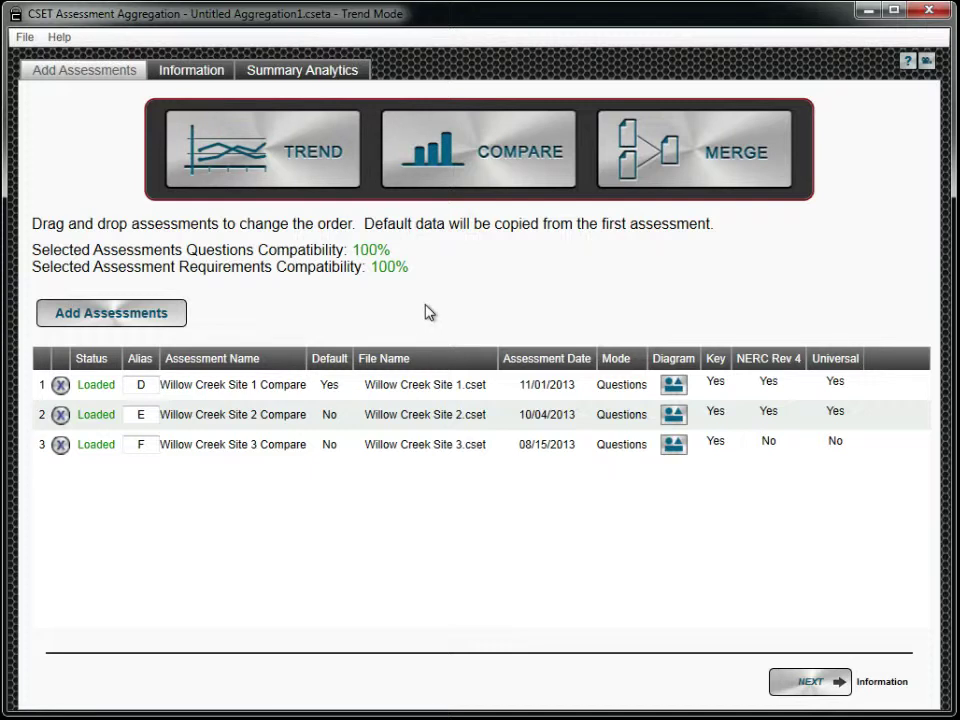
Switch the Willow Creek Site aggregation to Compare mode
click(489, 167)
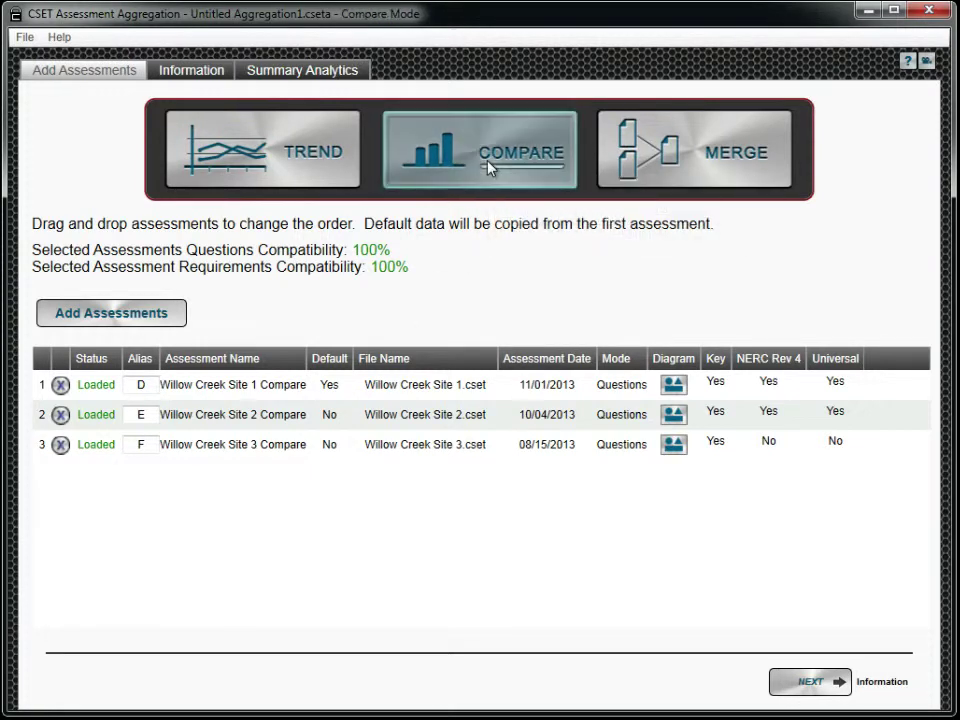
View the comparison's Summary Analytics, then the questions missed in all assessments
click(335, 72)
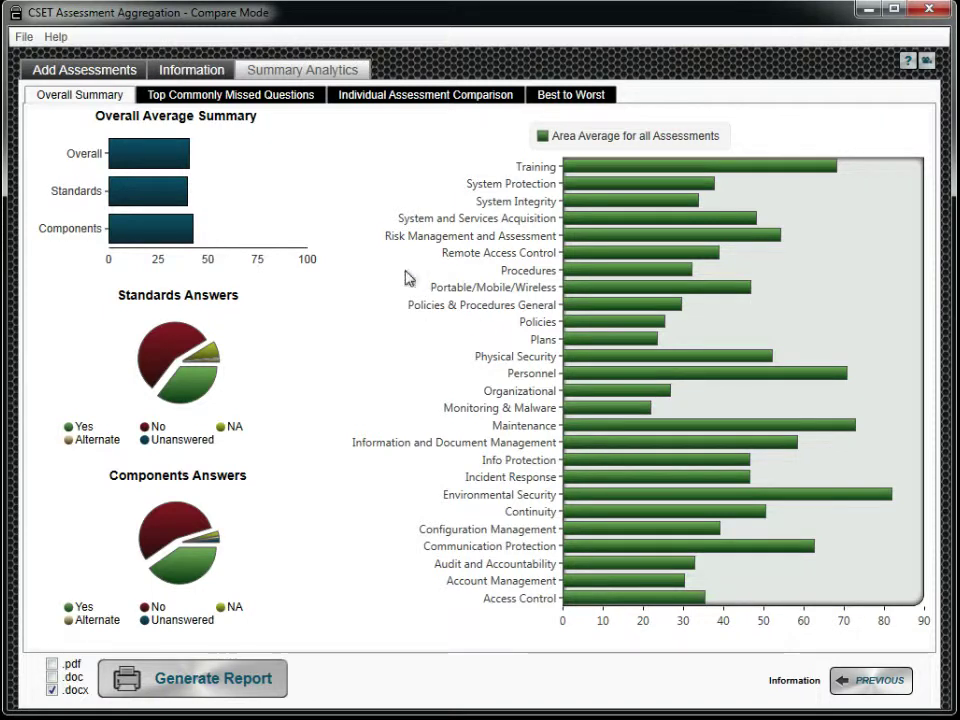
click(249, 97)
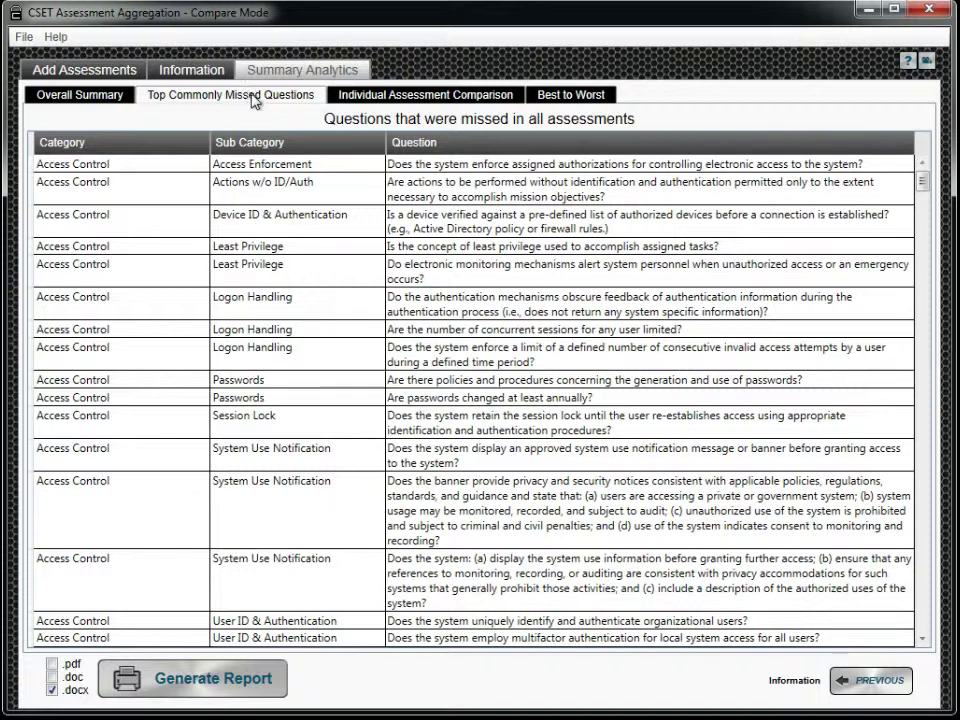
Show the Individual Assessment Comparison of the three assessments
click(365, 103)
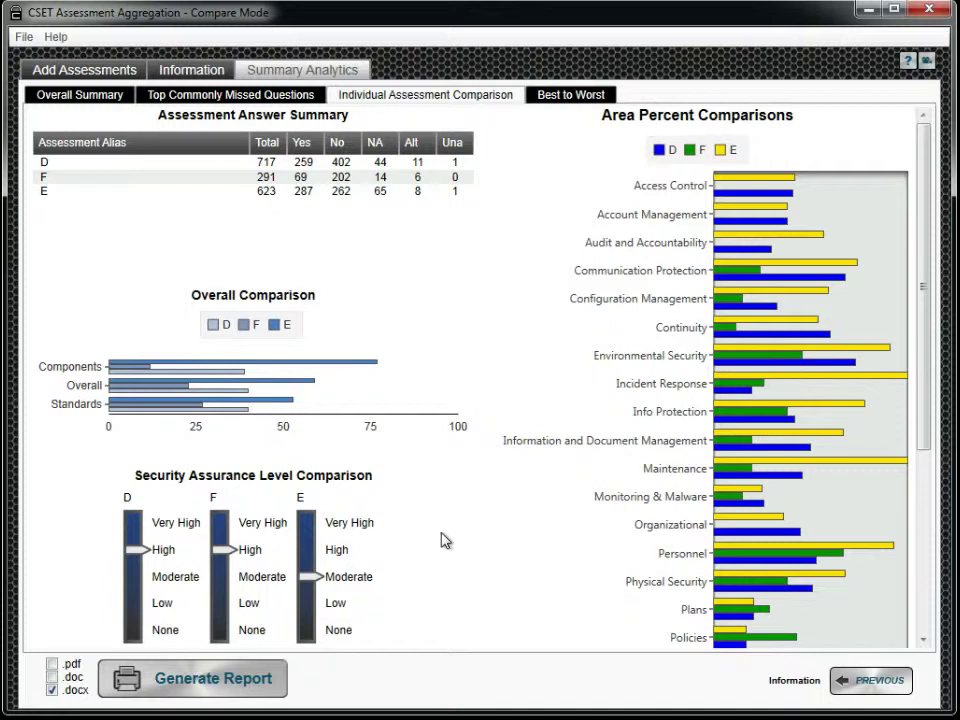
Switch to the Best to Worst ranking view
click(548, 102)
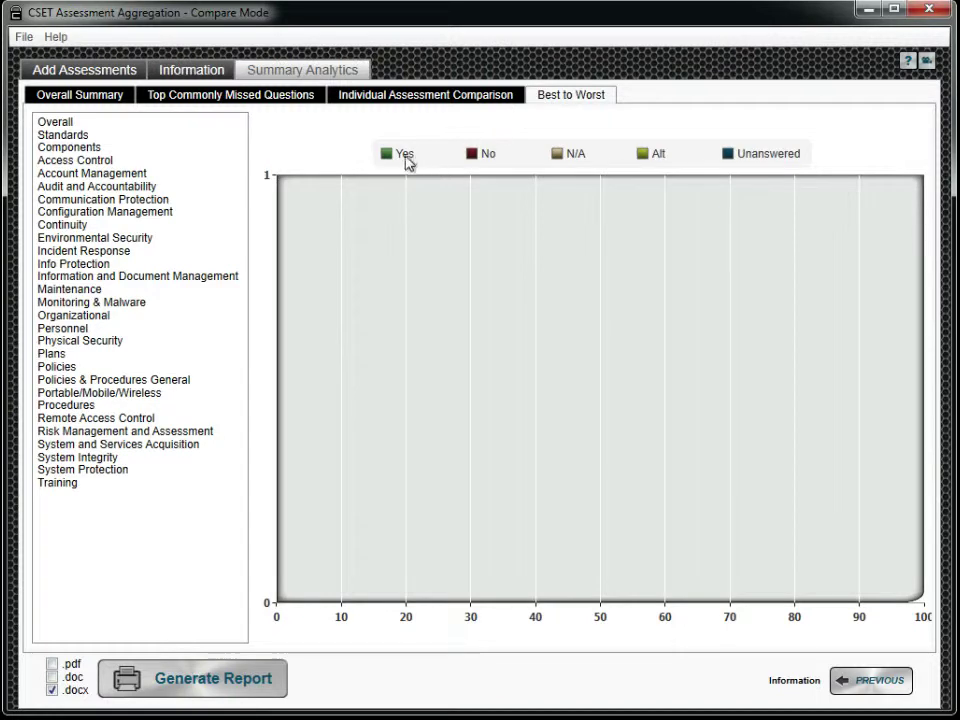
Select Account Management to chart assessments E, D and F from best to worst
click(134, 175)
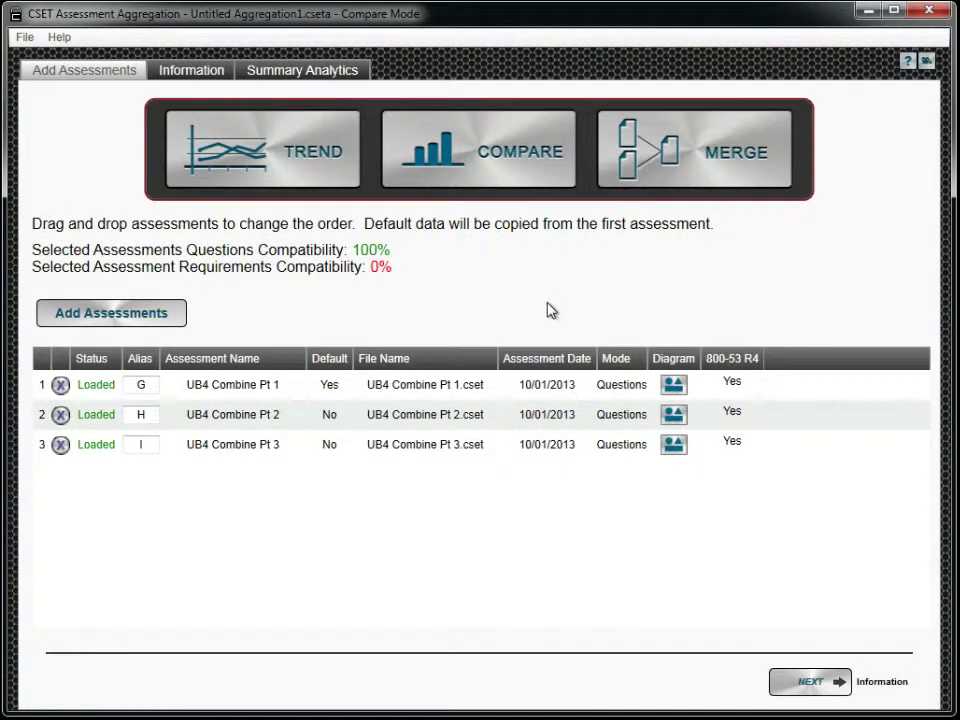
click(667, 175)
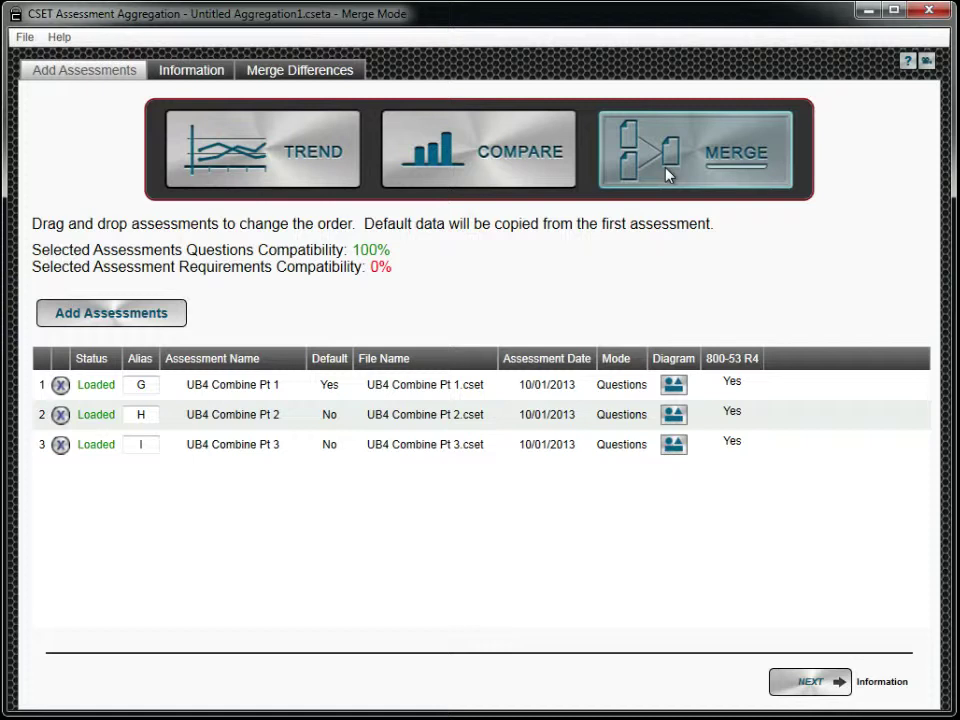
click(339, 74)
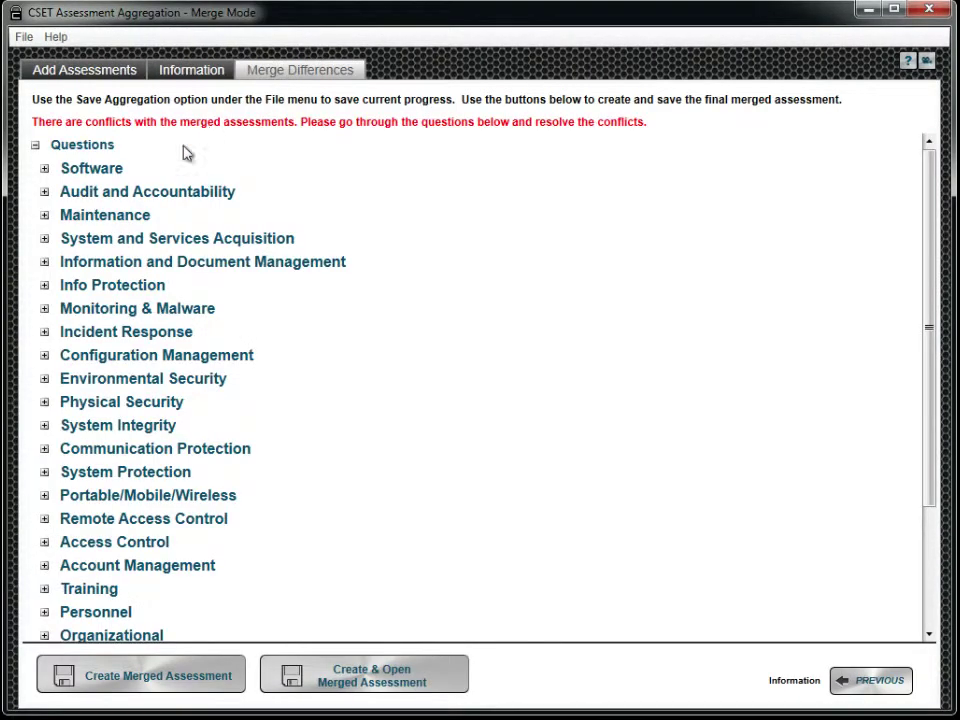
In Information and Document Management, answer tracking-systems No, file-sharing Yes, documentation-availability Yes
click(45, 262)
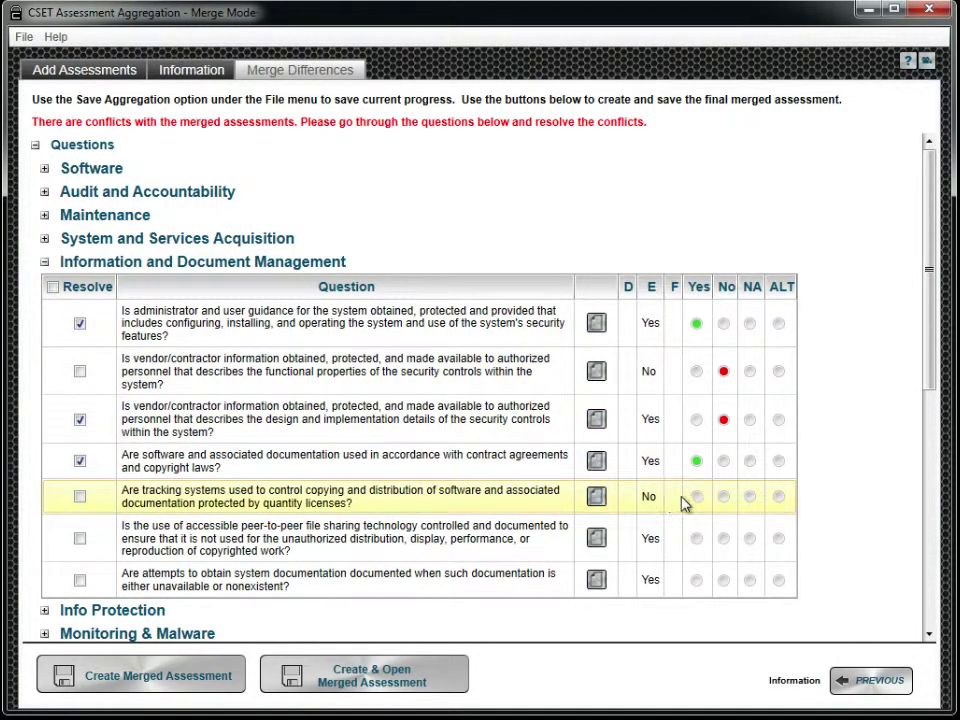
click(722, 499)
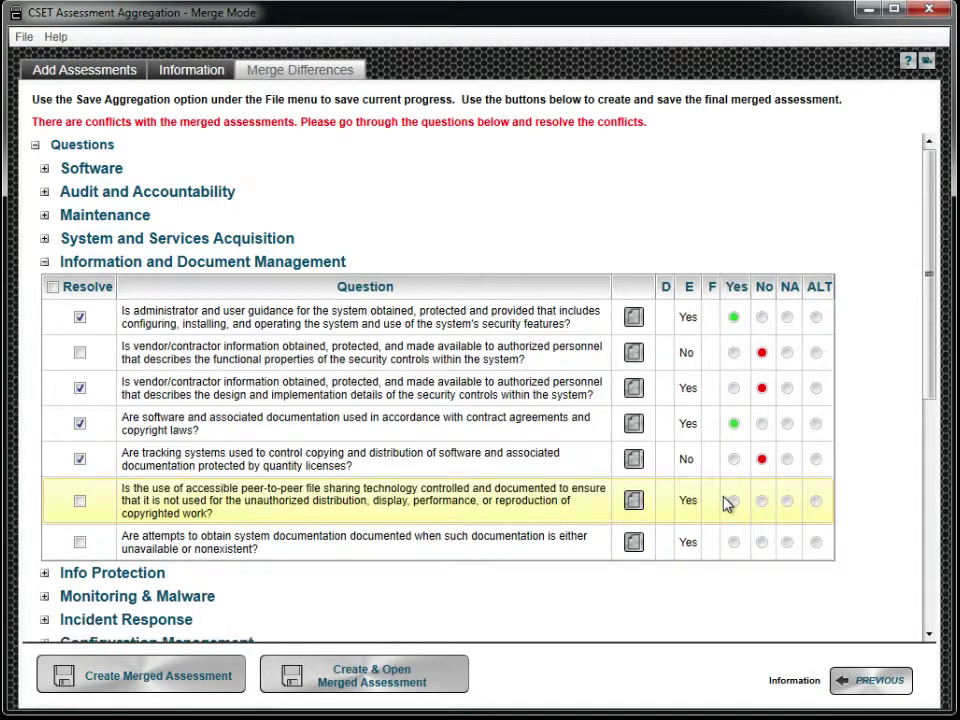
click(733, 501)
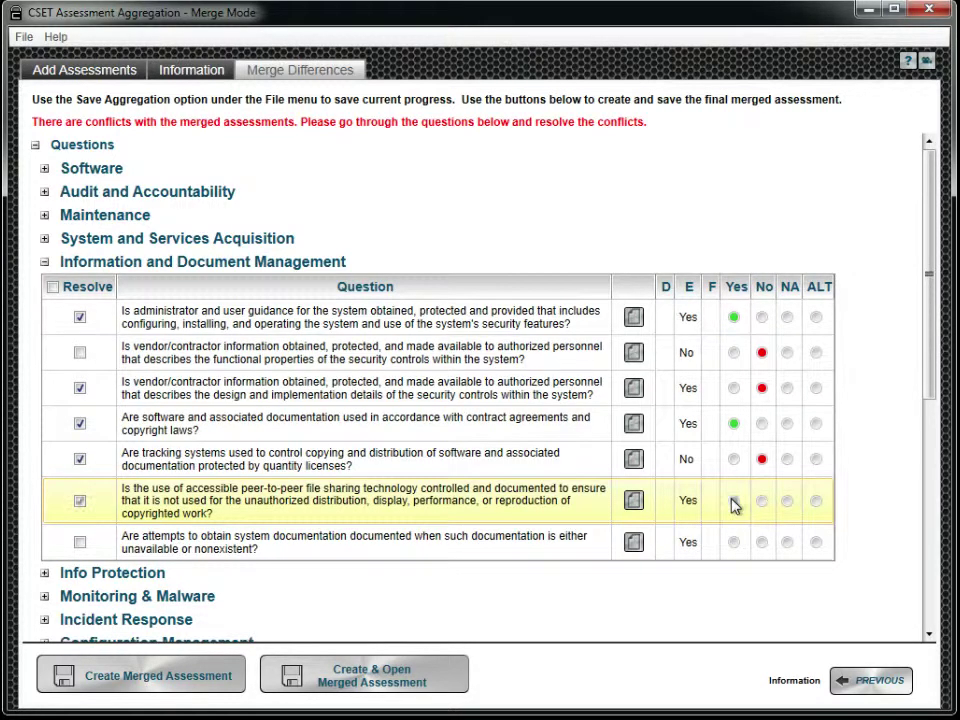
click(762, 543)
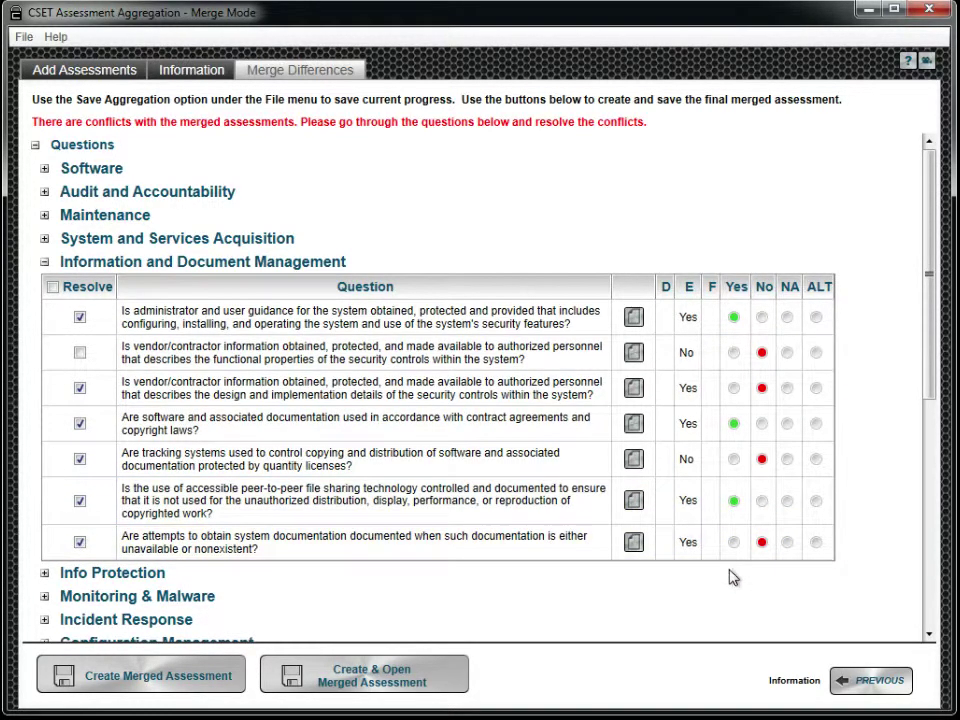
click(760, 543)
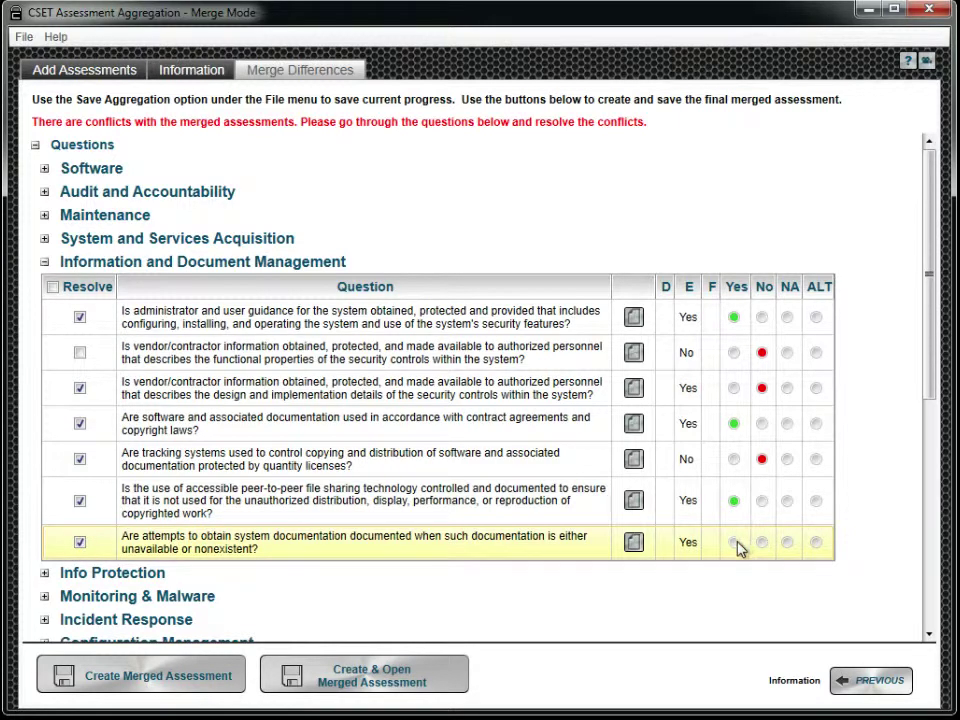
click(734, 543)
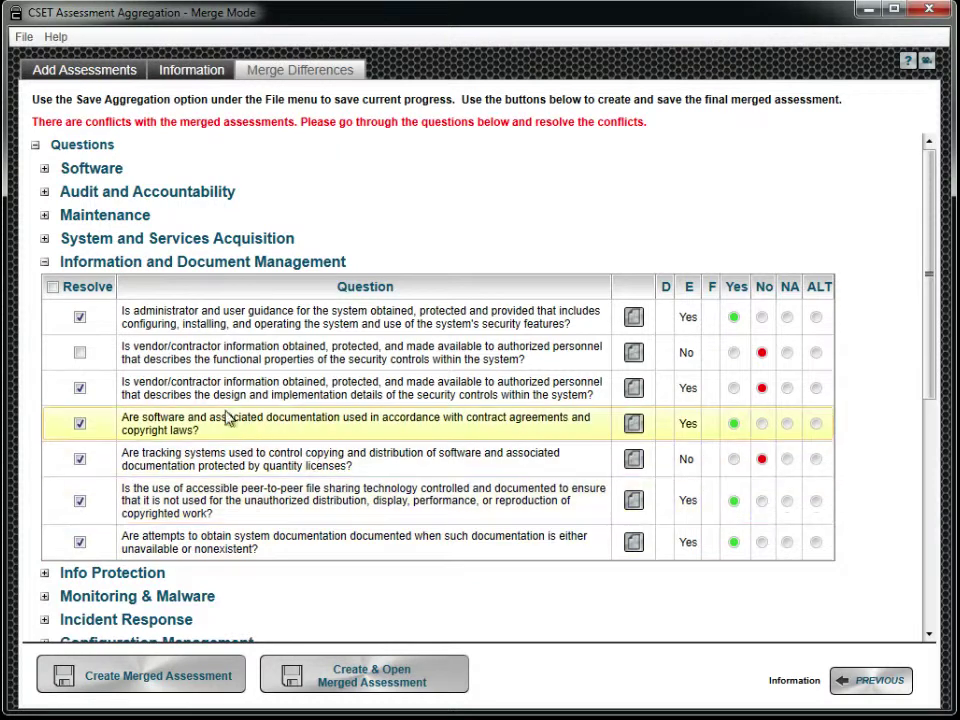
Mark the vendor question and the whole group resolved, then begin saving the merged assessment
click(80, 353)
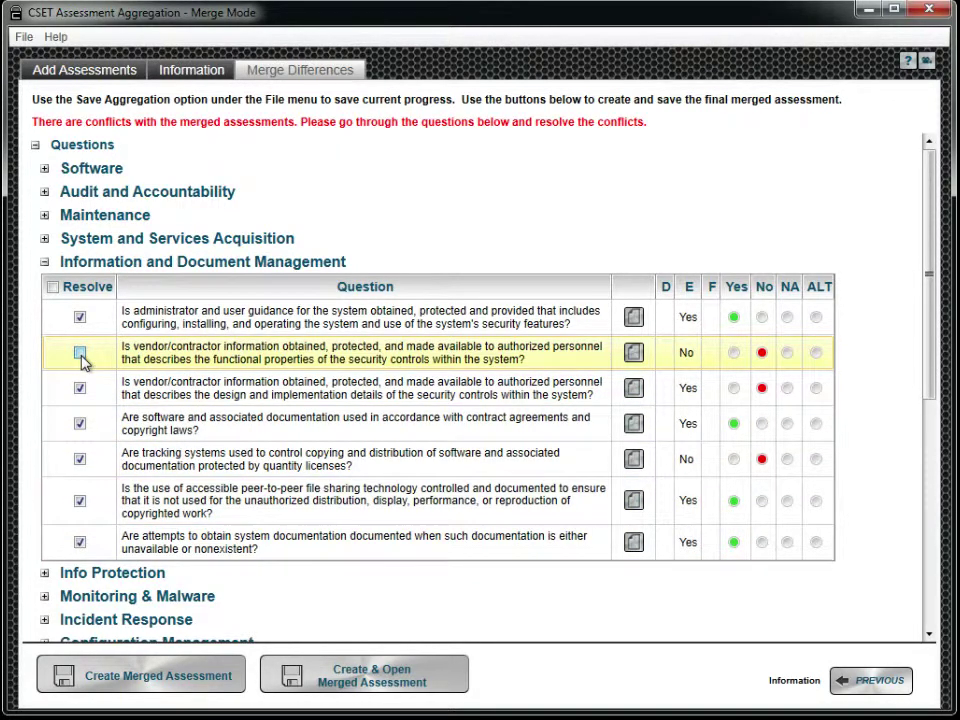
click(52, 288)
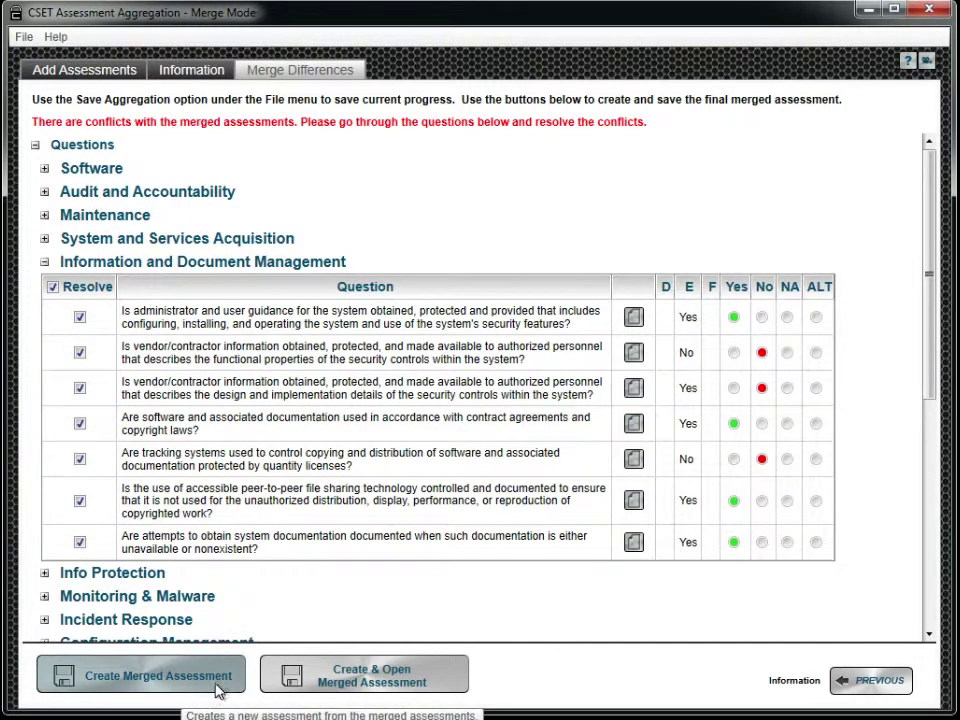
click(158, 676)
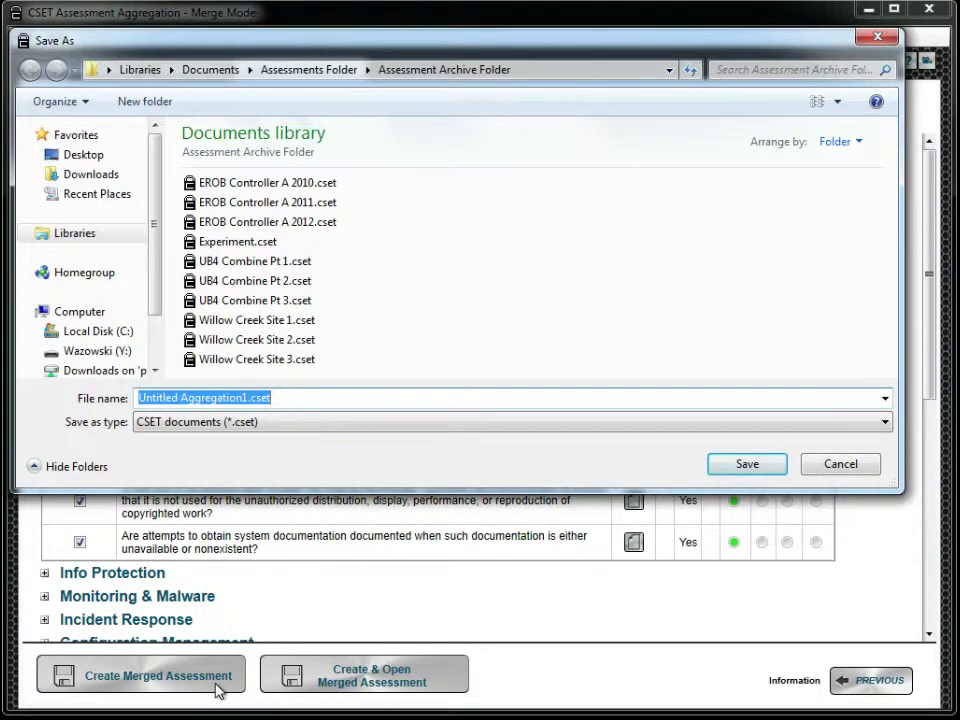
Save the merged assessment under the file name 'UB4 Main'
key(BackSpace)
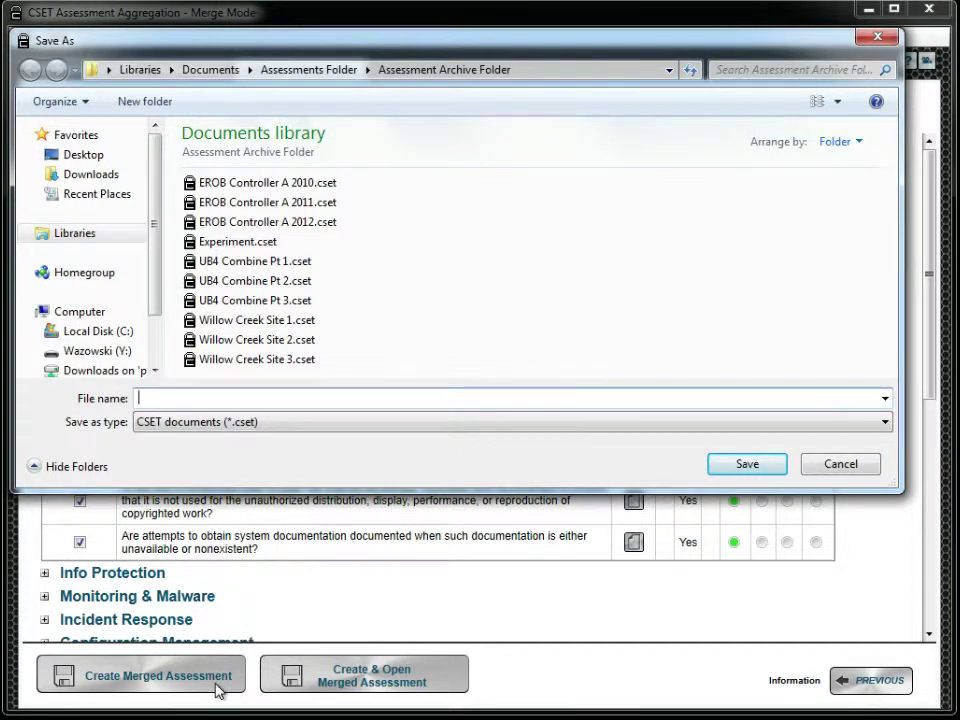
text(UB)
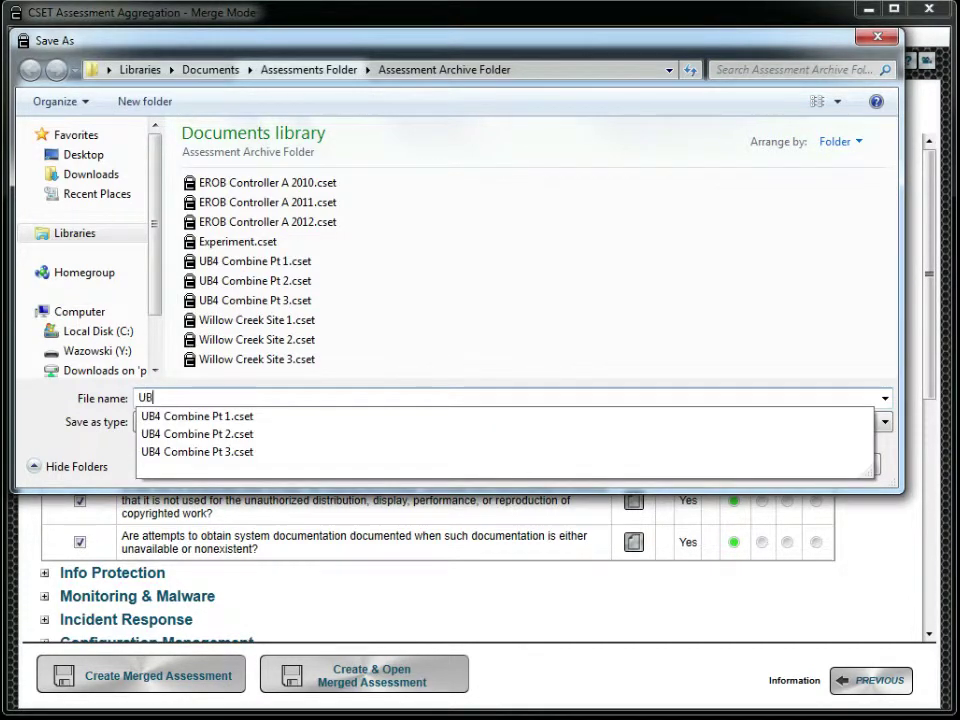
text(4 Main)
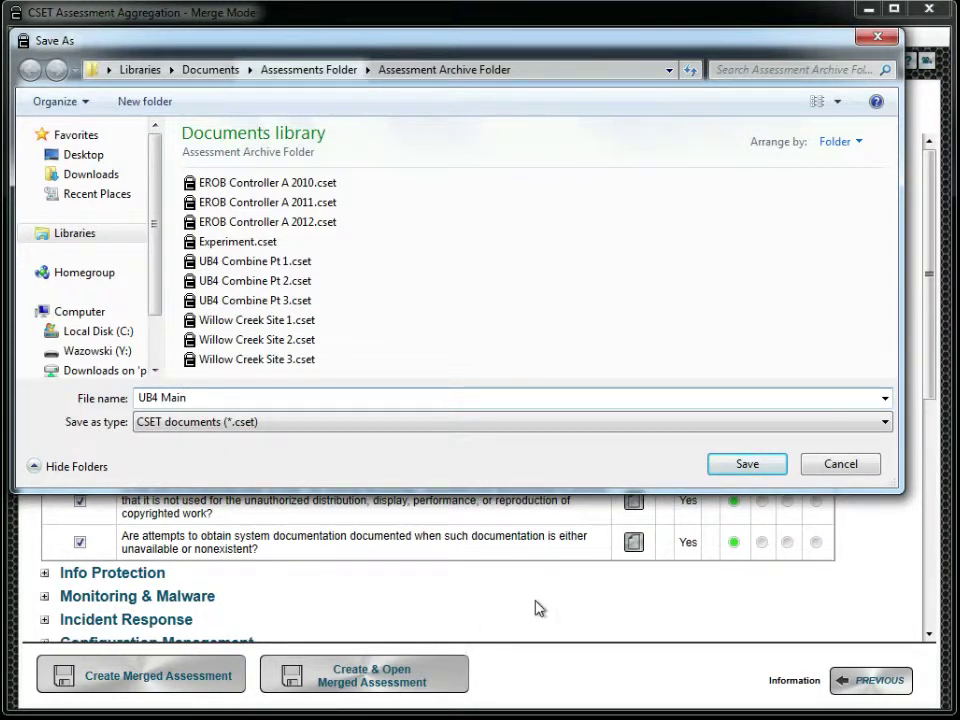
click(747, 466)
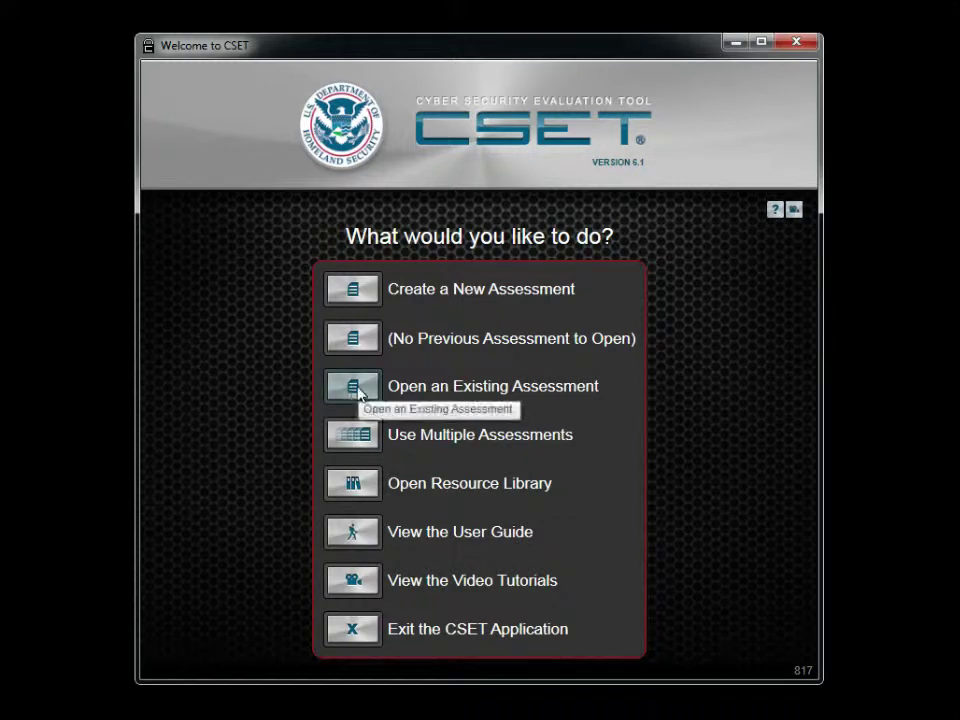
From the Welcome screen, browse existing assessments and select UB4 Main.cset
click(350, 396)
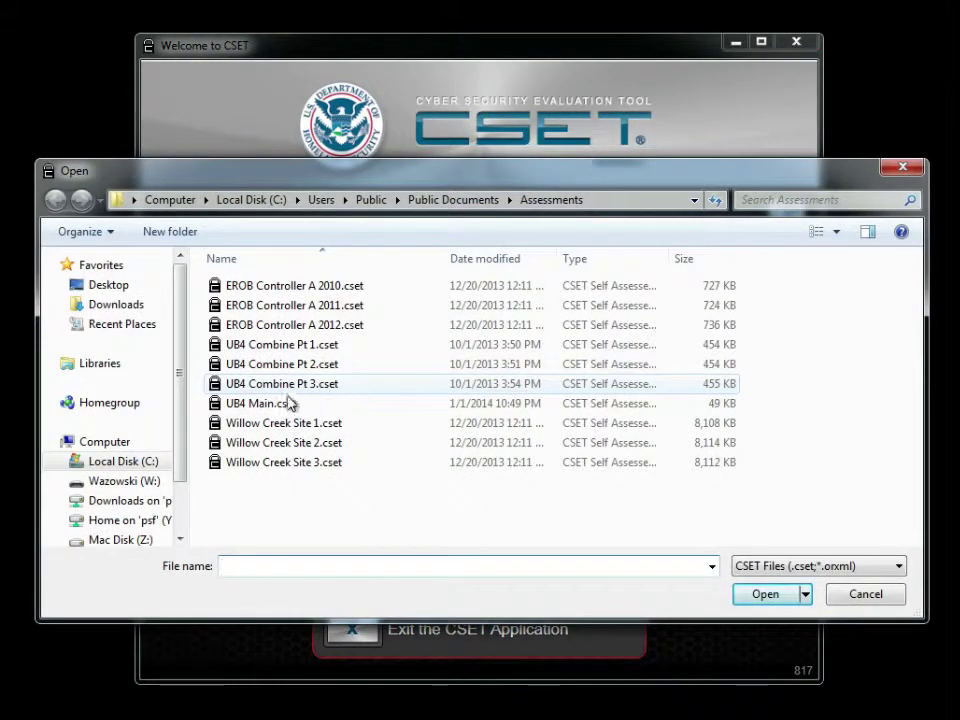
click(274, 406)
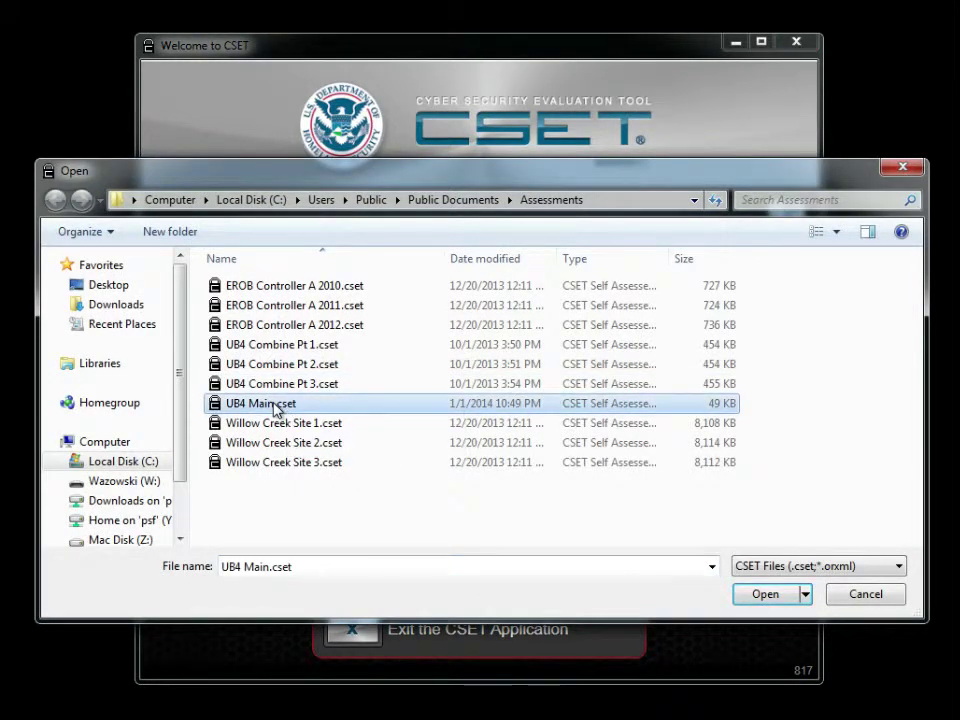